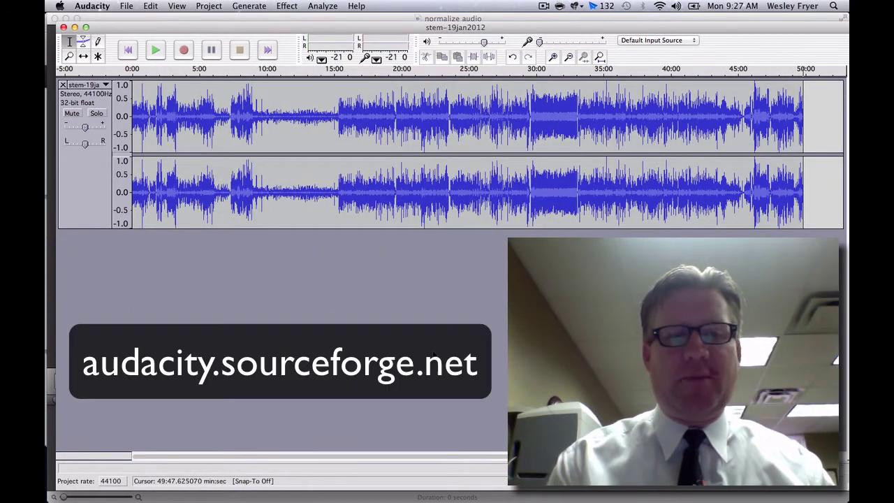
{"action": "left_click", "coordinate": [84, 6]}
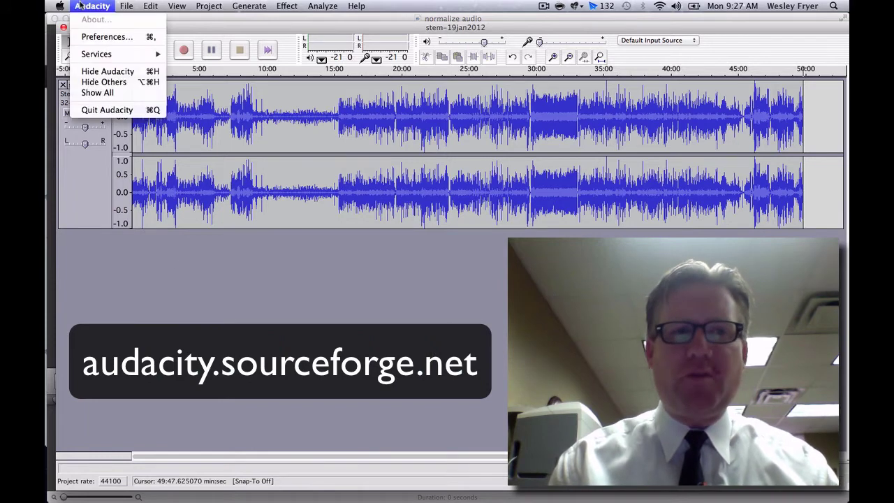
{"action": "left_click", "coordinate": [87, 5]}
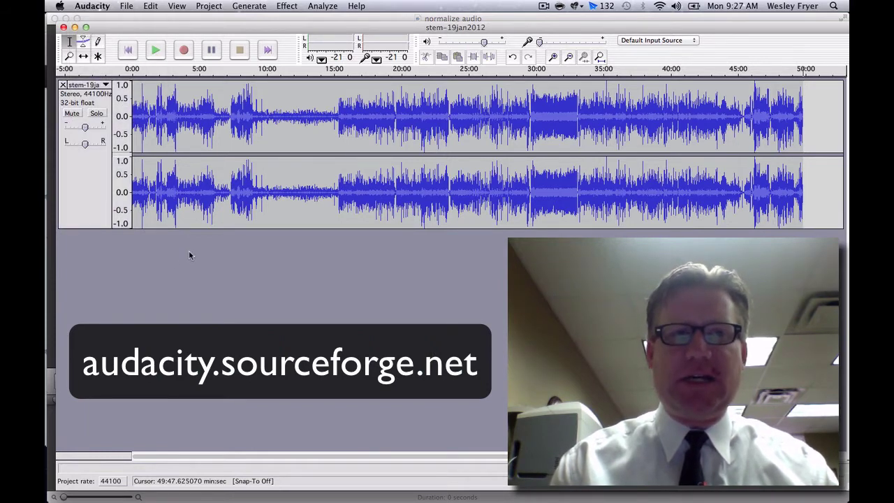
{"action": "left_click", "coordinate": [108, 6]}
{"action": "left_click", "coordinate": [108, 6]}
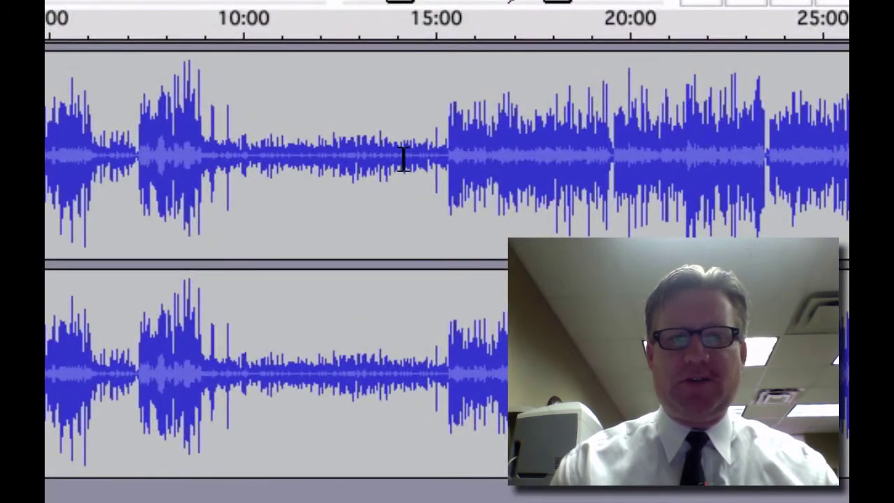
Export the whole recording as the WAV file stem-19jan2012.wav into the pd podcasts posterous folder.
{"action": "left_click", "coordinate": [261, 154]}
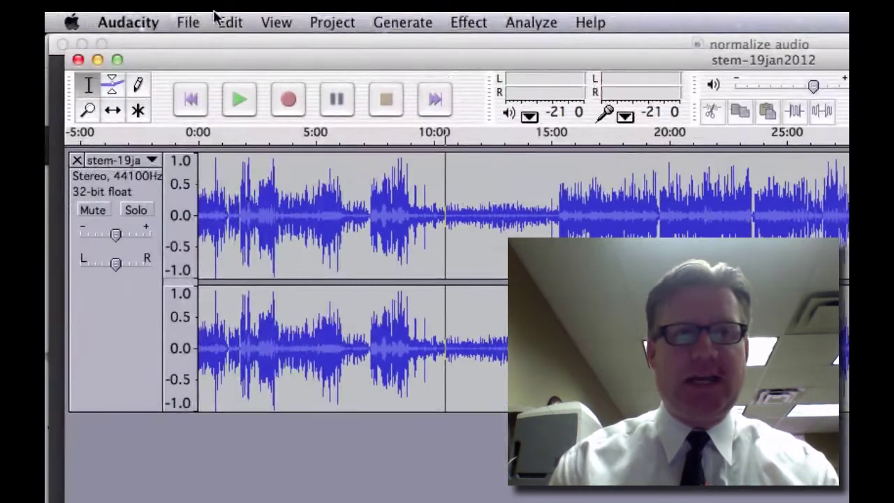
{"action": "left_click", "coordinate": [187, 19]}
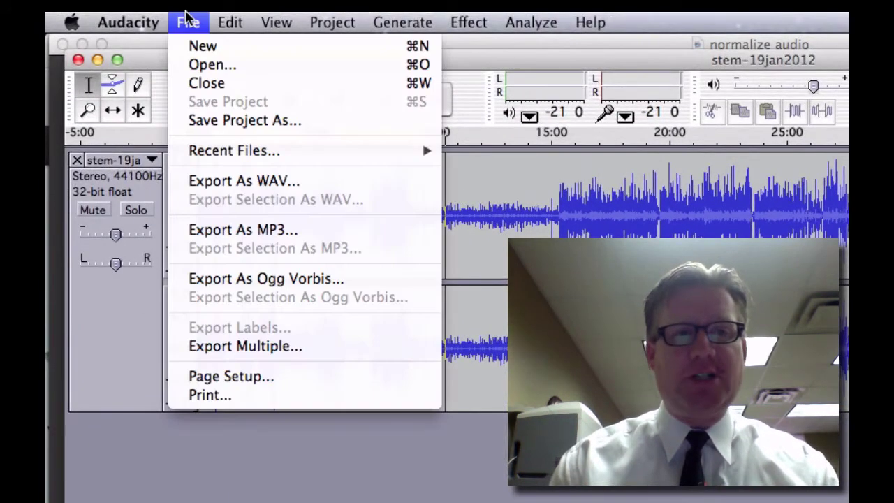
{"action": "left_click", "coordinate": [222, 176]}
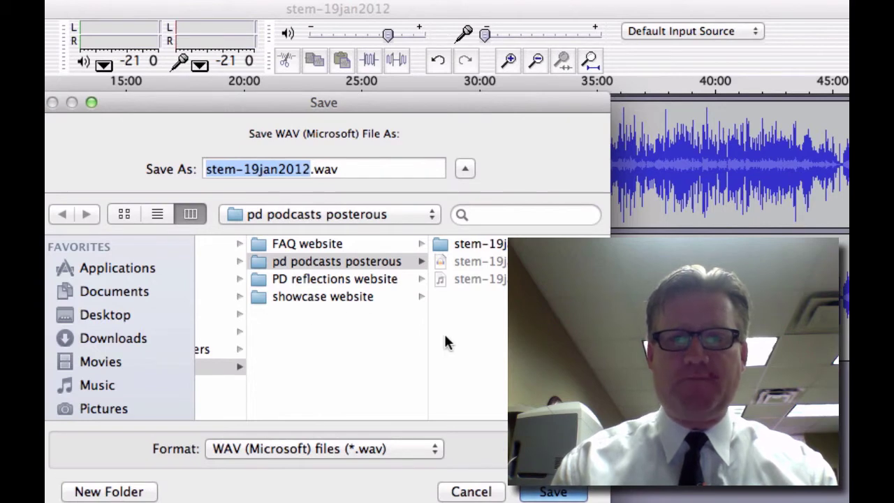
{"action": "left_click", "coordinate": [552, 492]}
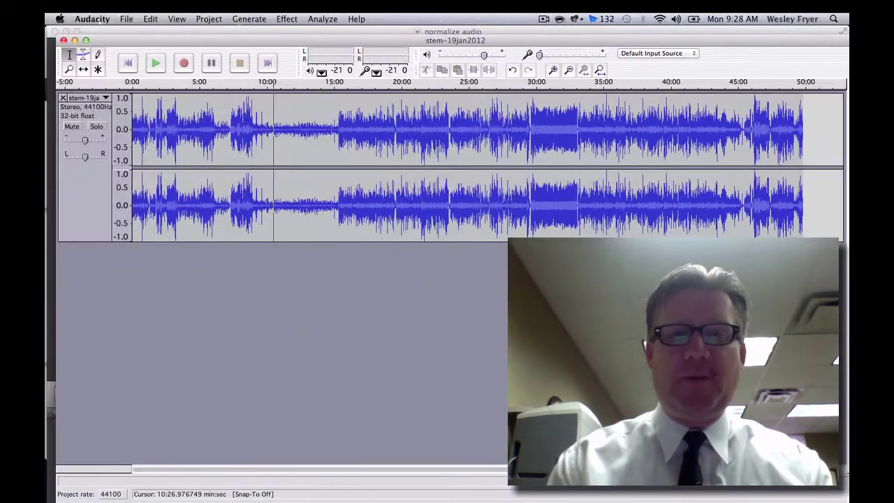
Switch to The Levelator and move its window up over the header of the podcast web page.
{"action": "key", "text": "super+Tab"}
{"action": "key", "text": "super+Tab"}
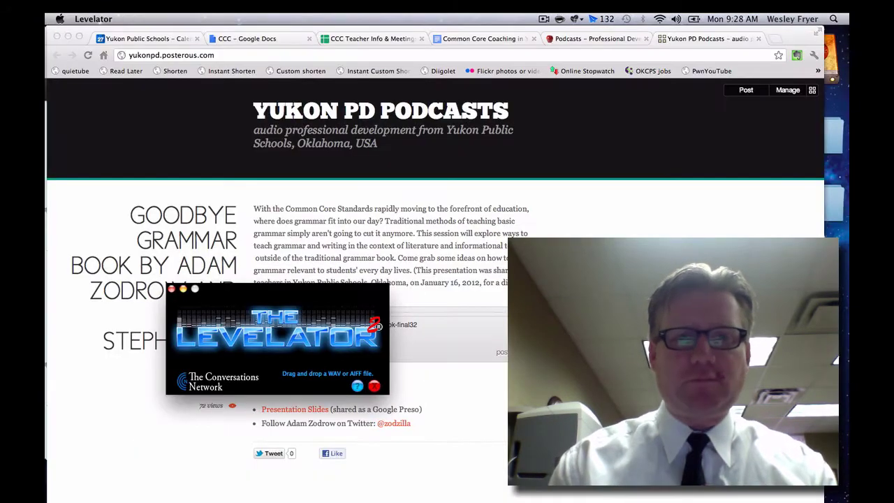
{"action": "key", "text": "super+Tab"}
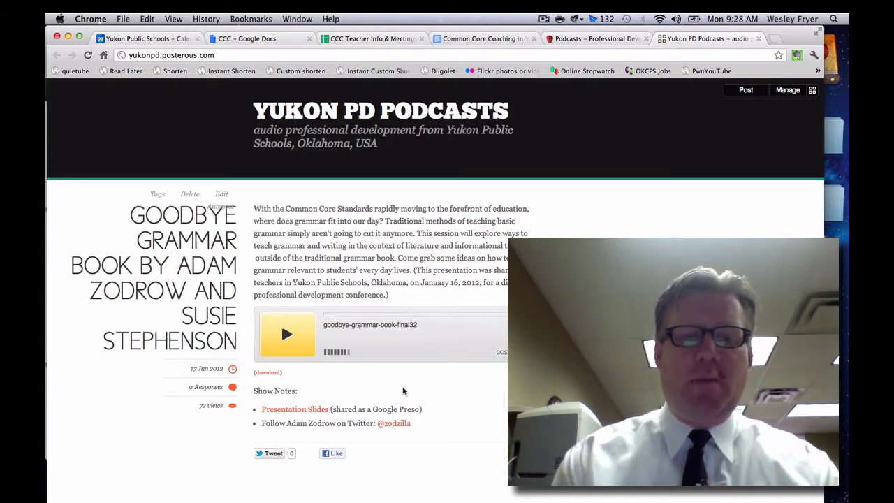
{"action": "mouse_move", "coordinate": [48, 300]}
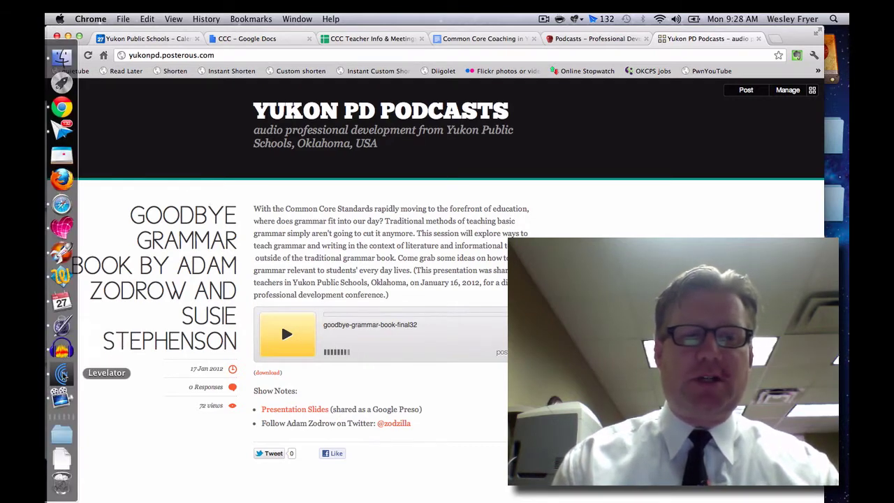
{"action": "left_click", "coordinate": [63, 375]}
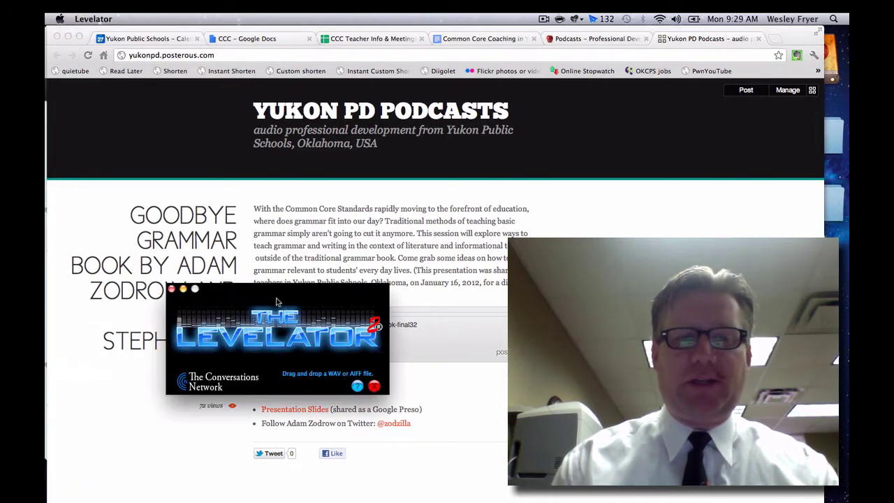
{"action": "left_click_drag", "start_coordinate": [281, 302], "coordinate": [191, 122]}
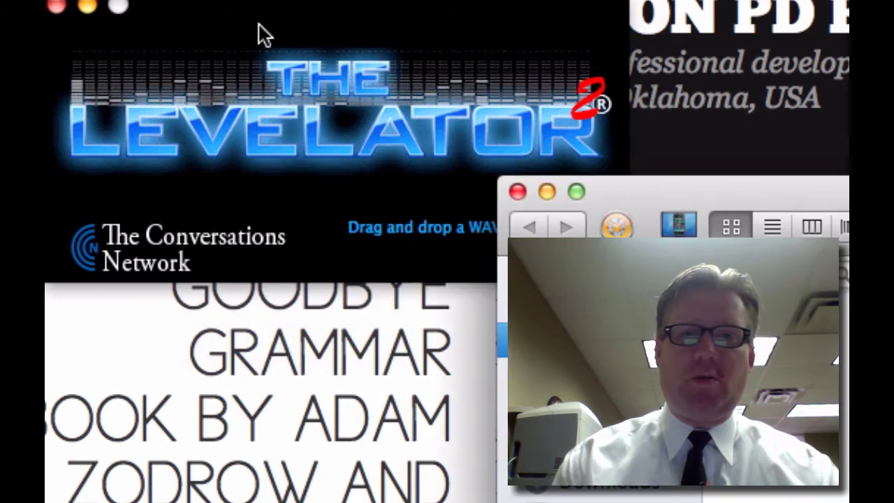
Show the Finder folder in column view and process stem-19jan2012.wav from pd podcasts posterous with The Levelator.
{"action": "key", "text": "super+3"}
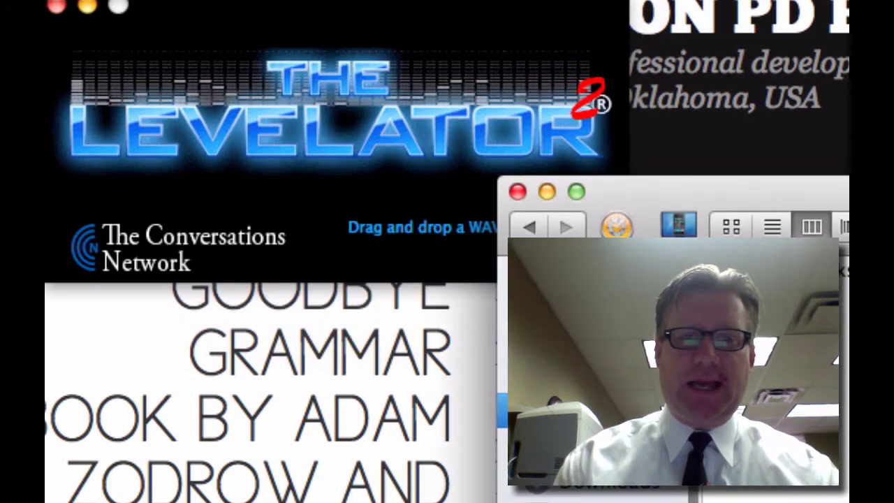
{"action": "left_click", "coordinate": [844, 376]}
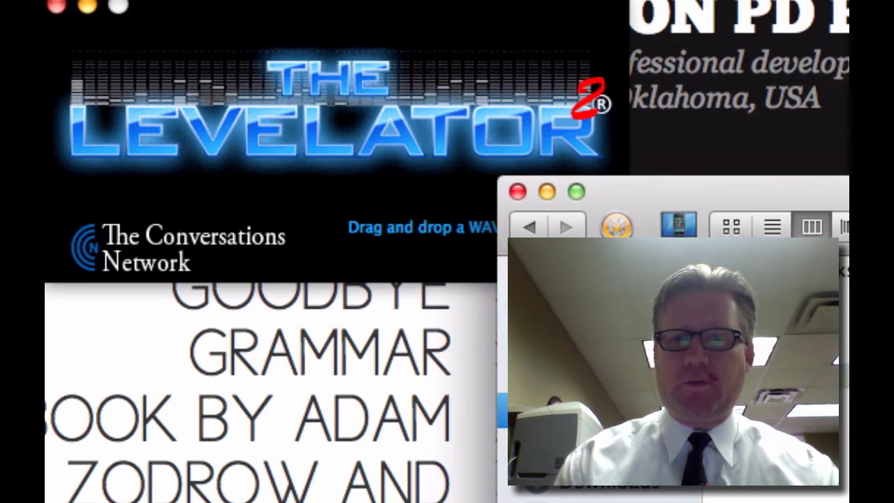
{"action": "left_click_drag", "start_coordinate": [671, 190], "coordinate": [637, 385]}
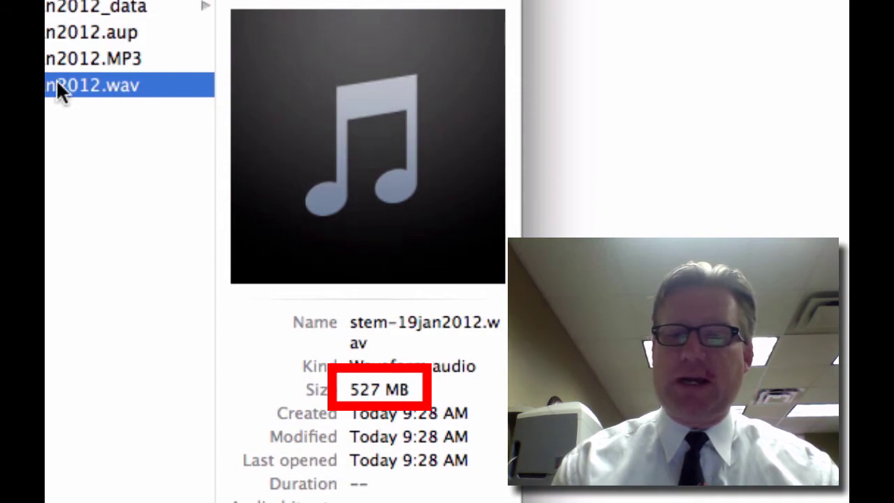
{"action": "left_click_drag", "start_coordinate": [57, 82], "coordinate": [451, 173]}
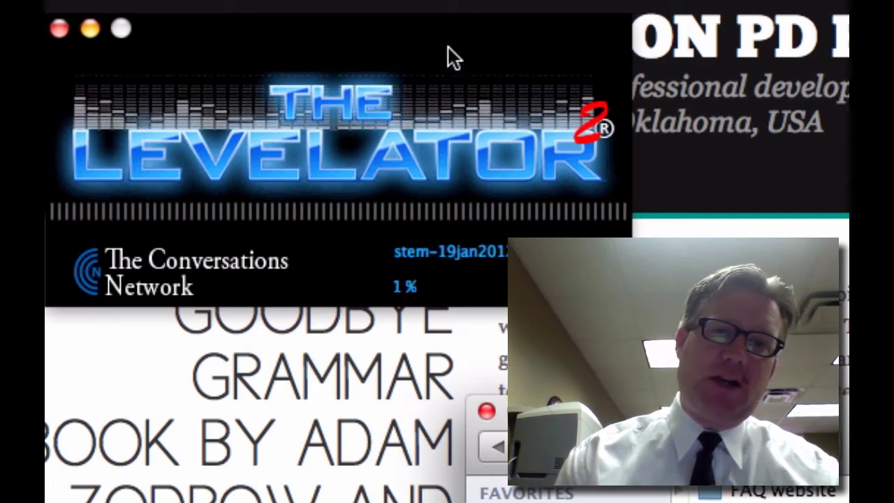
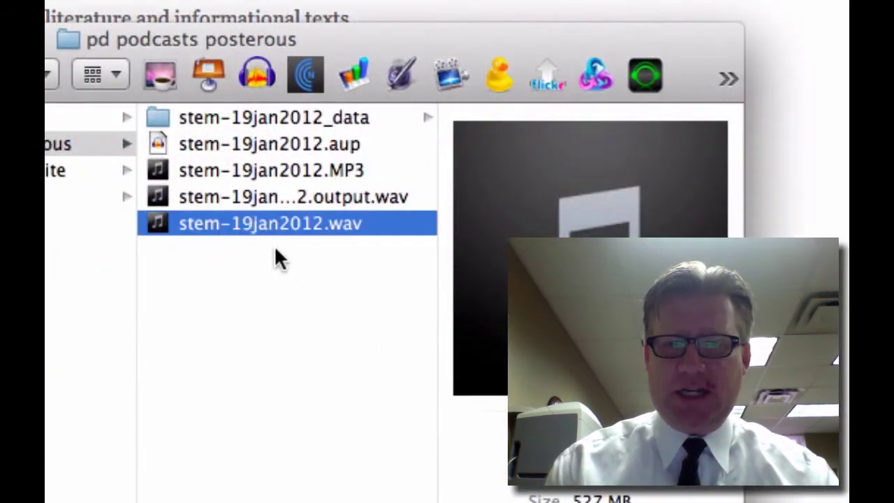
Examine the name and file details of the levelled stem-19jan2012.output.wav in the pd podcasts posterous folder.
{"action": "left_click", "coordinate": [244, 196]}
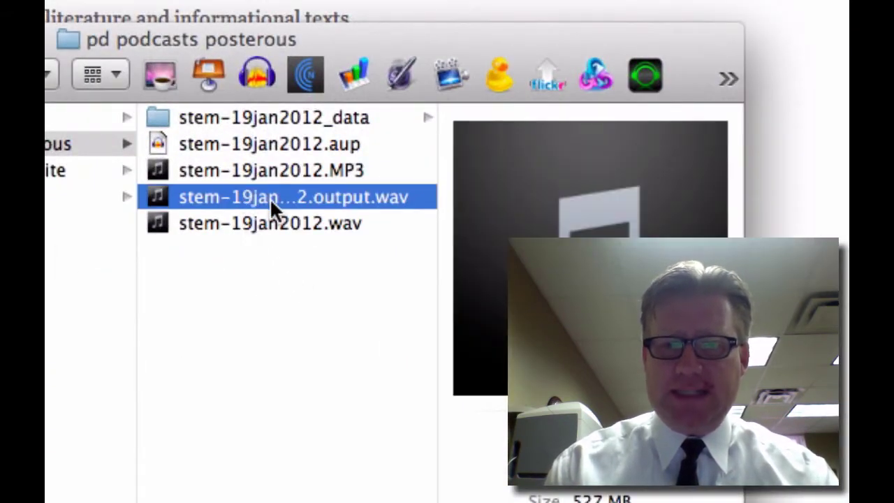
{"action": "left_click", "coordinate": [270, 198]}
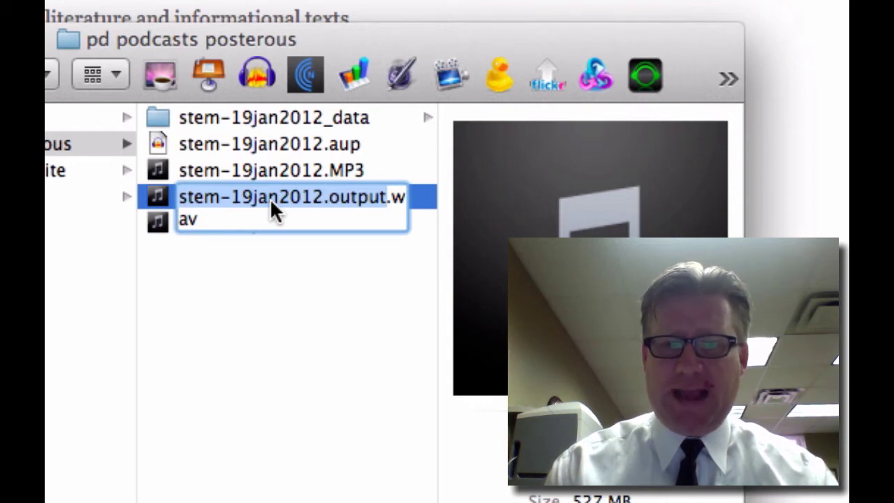
{"action": "left_click", "coordinate": [272, 260]}
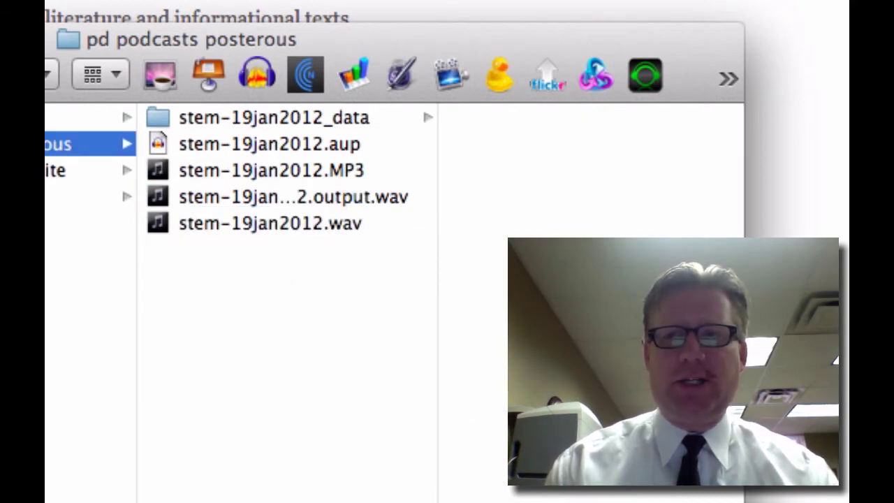
{"action": "left_click", "coordinate": [291, 197]}
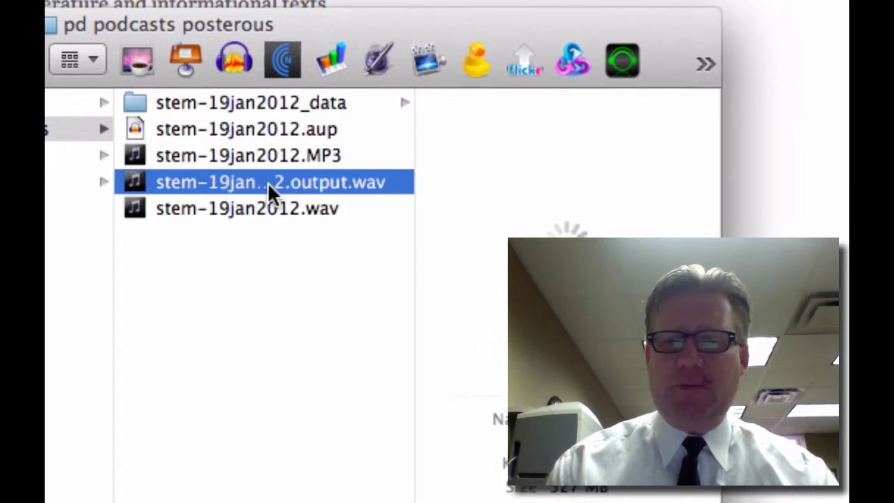
{"action": "key", "text": "Return"}
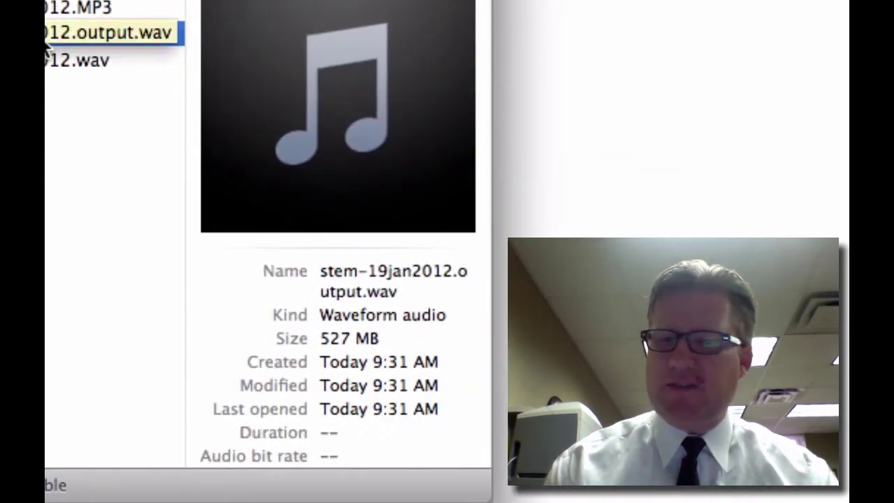
{"action": "left_click", "coordinate": [46, 197]}
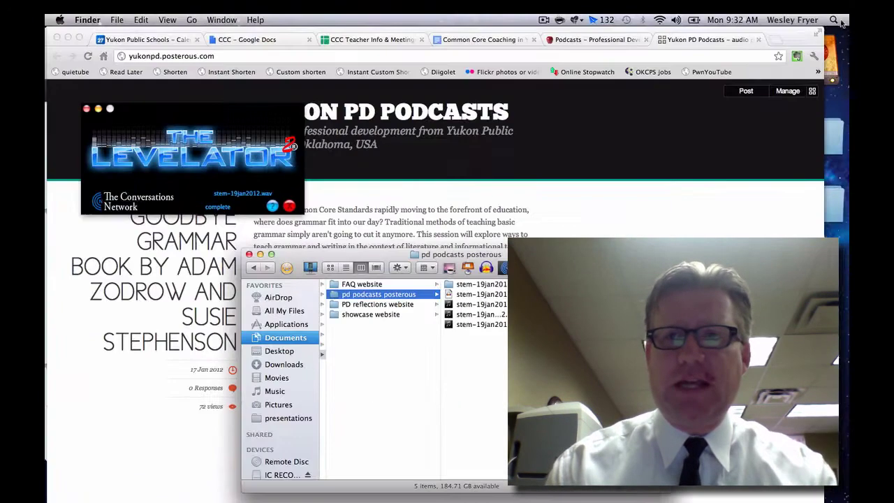
Search the computer for "swi" and launch the Switch sound file converter.
{"action": "left_click", "coordinate": [835, 20]}
{"action": "type", "text": "scre"}
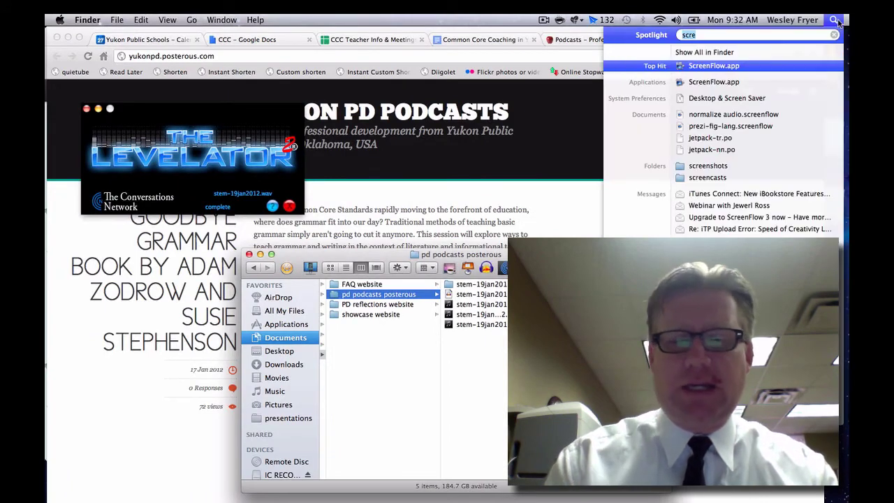
{"action": "key", "text": "BackSpace"}
{"action": "key", "text": "BackSpace"}
{"action": "key", "text": "BackSpace"}
{"action": "type", "text": "wi"}
{"action": "key", "text": "Return"}
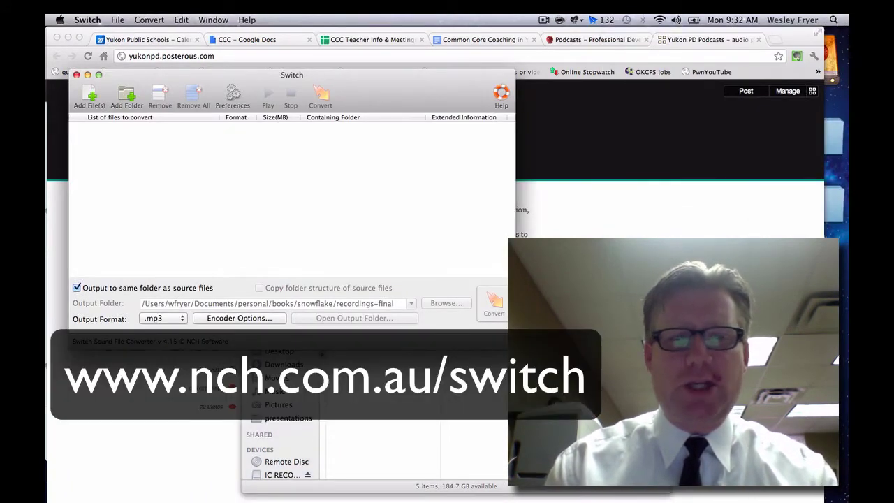
Add stem-19jan2012.output.wav from the pd podcasts posterous folder to Switch's list of files to convert.
{"action": "left_click", "coordinate": [502, 334]}
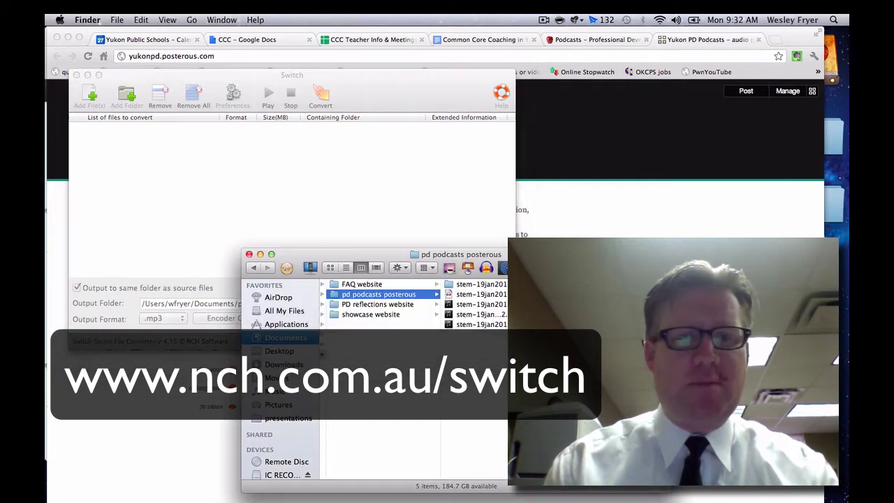
{"action": "left_click", "coordinate": [489, 316]}
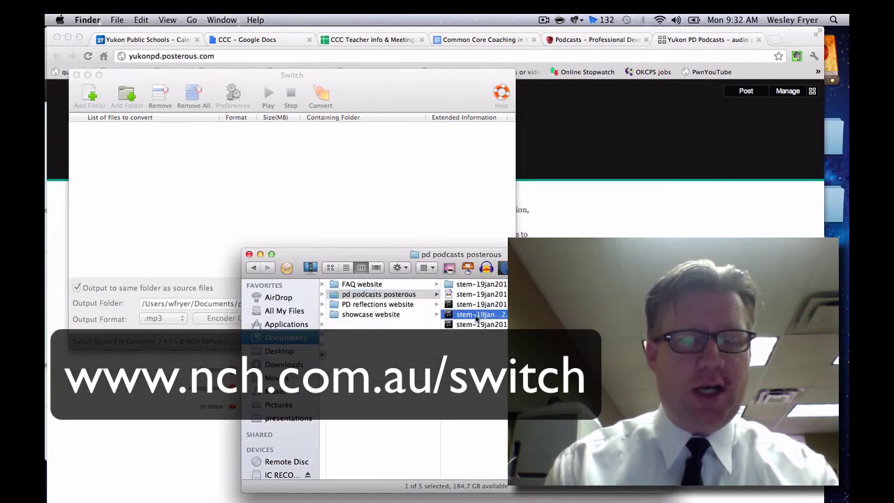
{"action": "left_click_drag", "start_coordinate": [477, 318], "coordinate": [307, 232]}
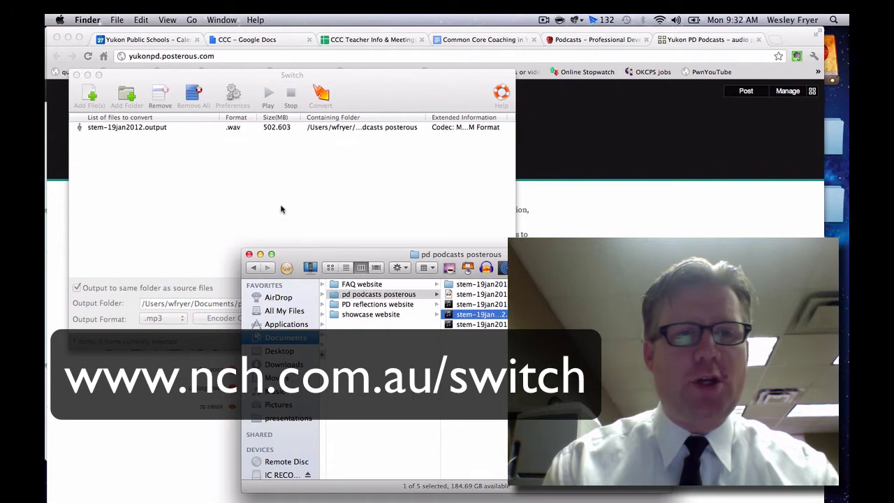
{"action": "left_click", "coordinate": [279, 207]}
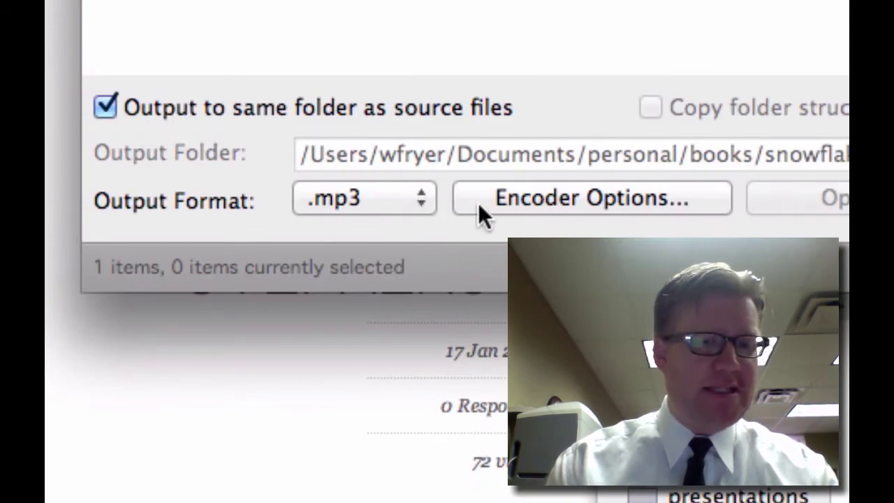
Configure the MP3 encoder for a constant bitrate of 32 kbps with mono encoding.
{"action": "left_click", "coordinate": [531, 204]}
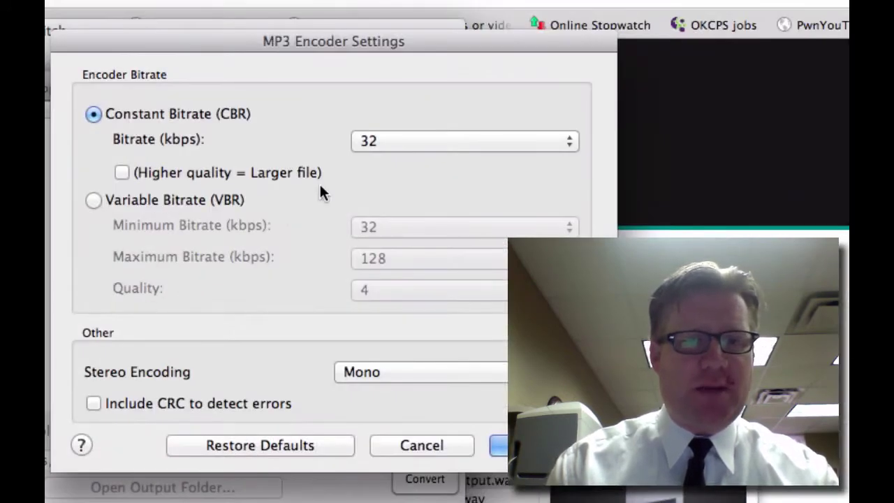
{"action": "left_click", "coordinate": [441, 123]}
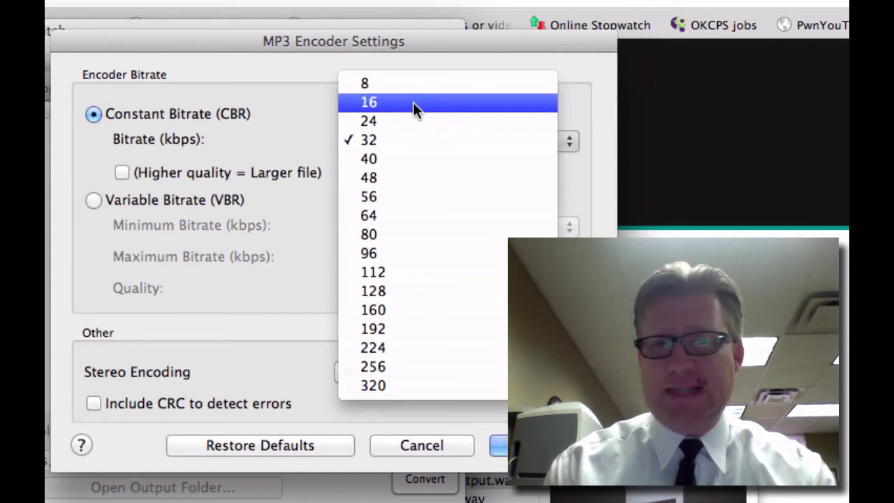
{"action": "left_click", "coordinate": [319, 178]}
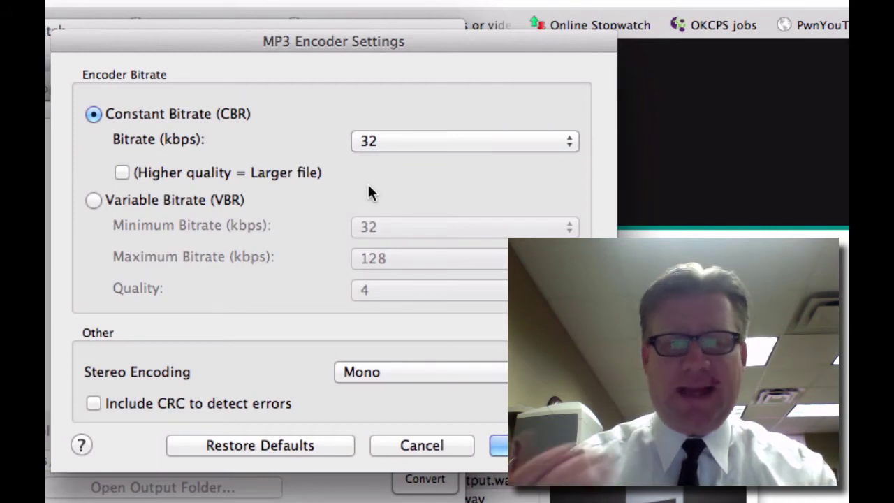
{"action": "left_click", "coordinate": [427, 373]}
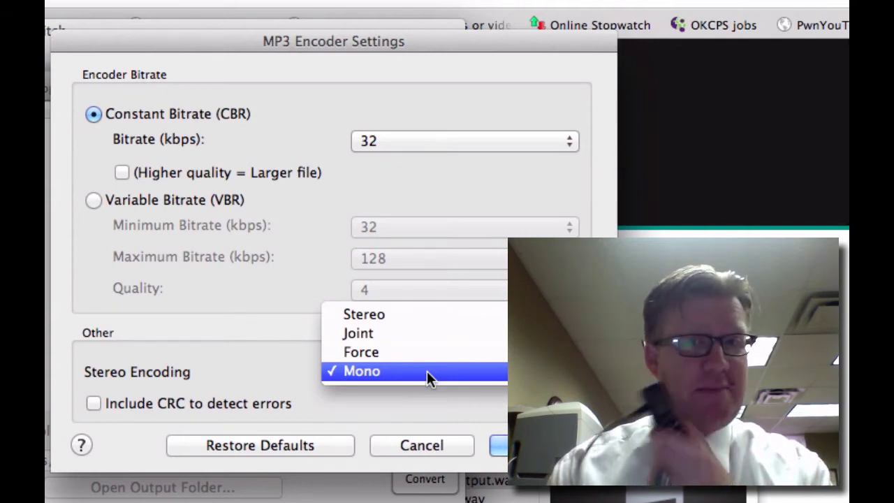
{"action": "left_click", "coordinate": [427, 377]}
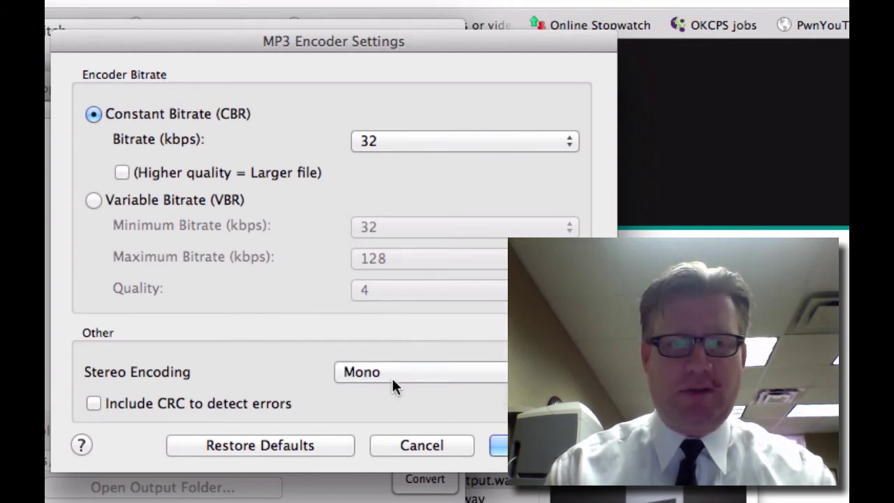
{"action": "left_click", "coordinate": [499, 445]}
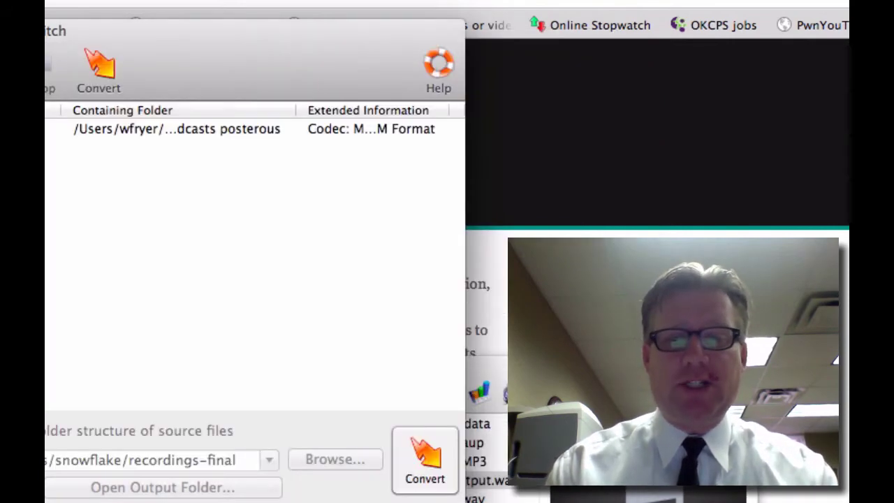
Convert the levelled WAV to MP3 and check the file details of stem-19jan2012.output.mp3 in the pd podcasts posterous folder.
{"action": "left_click", "coordinate": [424, 458]}
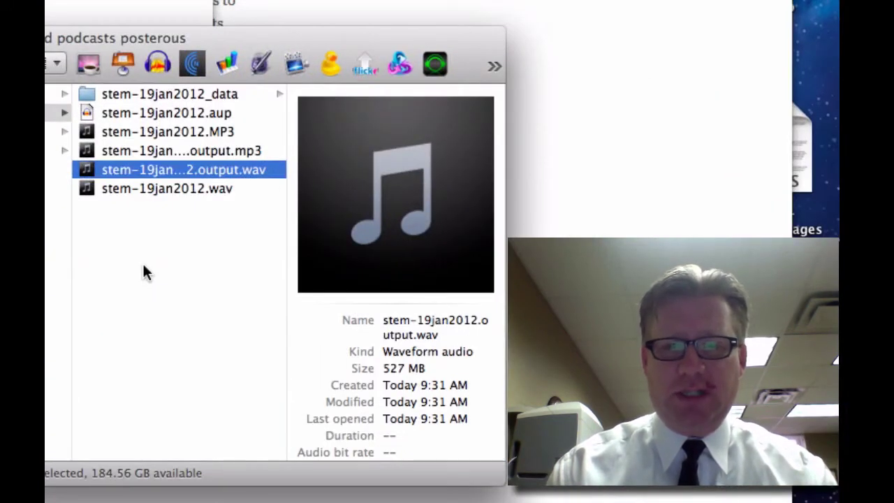
{"action": "left_click", "coordinate": [151, 150]}
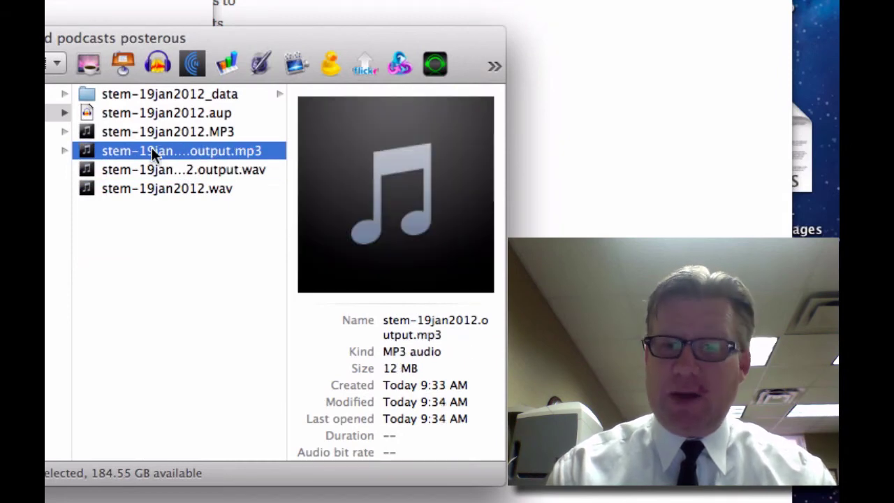
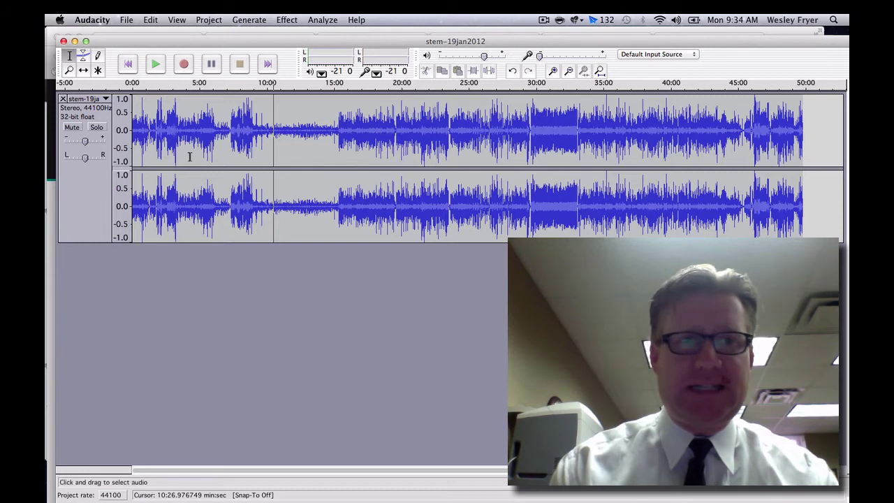
Switch to Audacity, create a new project and import stem-19jan2012.output.mp3 from the pd podcasts posterous folder.
{"action": "left_click", "coordinate": [128, 21]}
{"action": "left_click", "coordinate": [133, 33]}
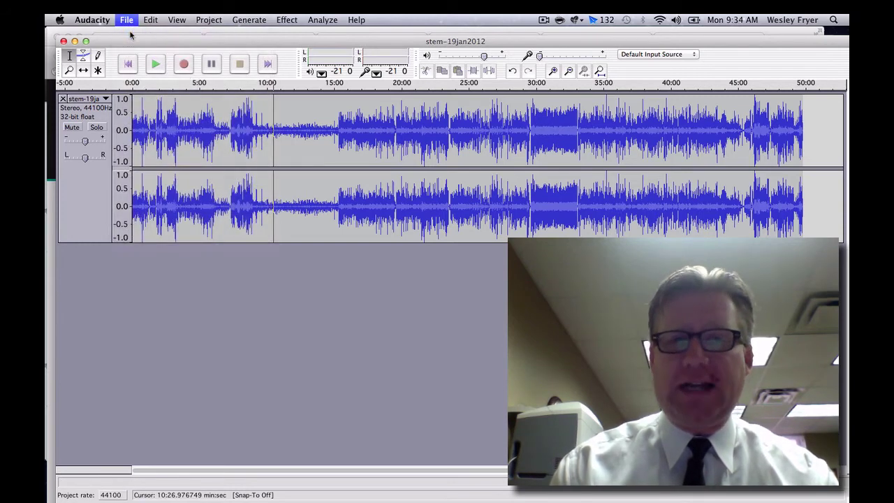
{"action": "left_click", "coordinate": [223, 23]}
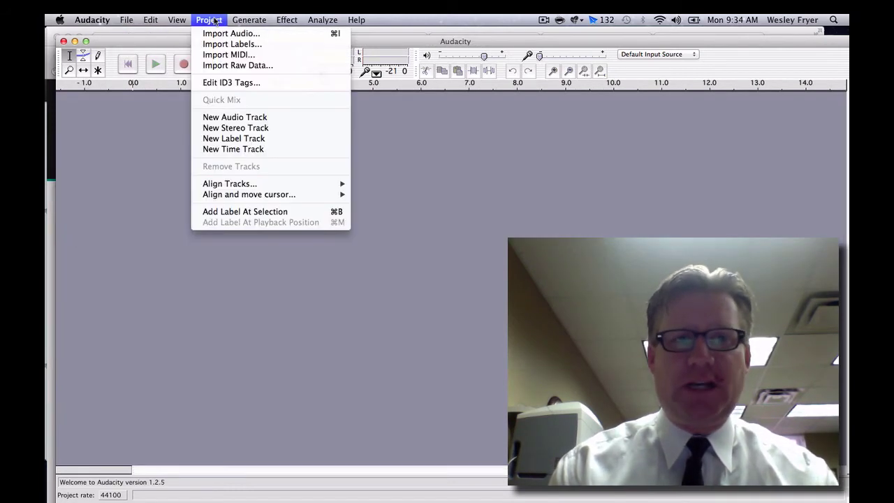
{"action": "left_click", "coordinate": [214, 32]}
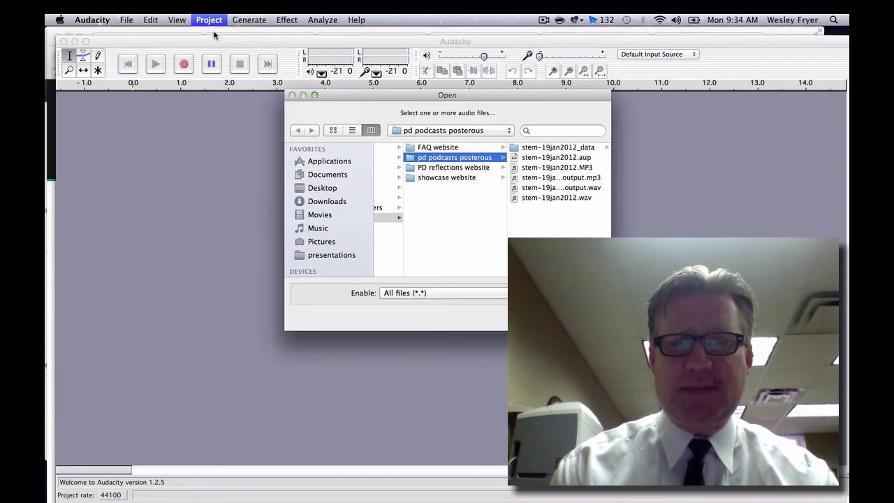
{"action": "left_click", "coordinate": [542, 187]}
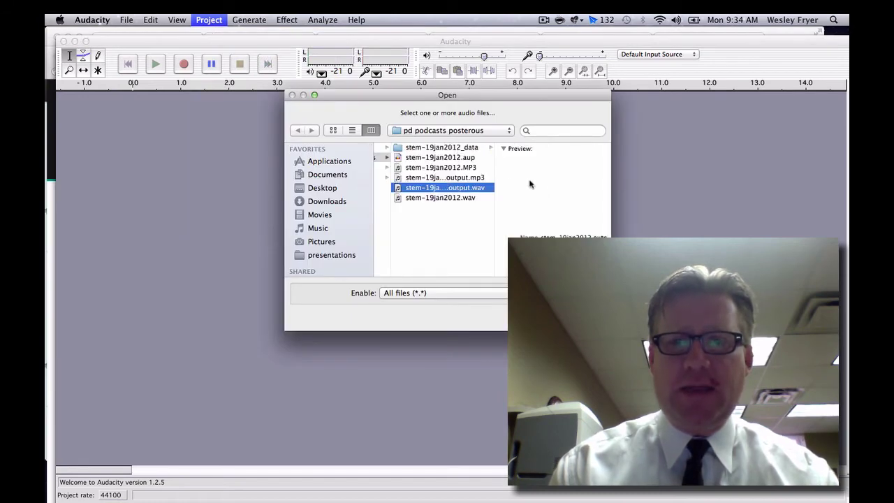
{"action": "left_click", "coordinate": [480, 179]}
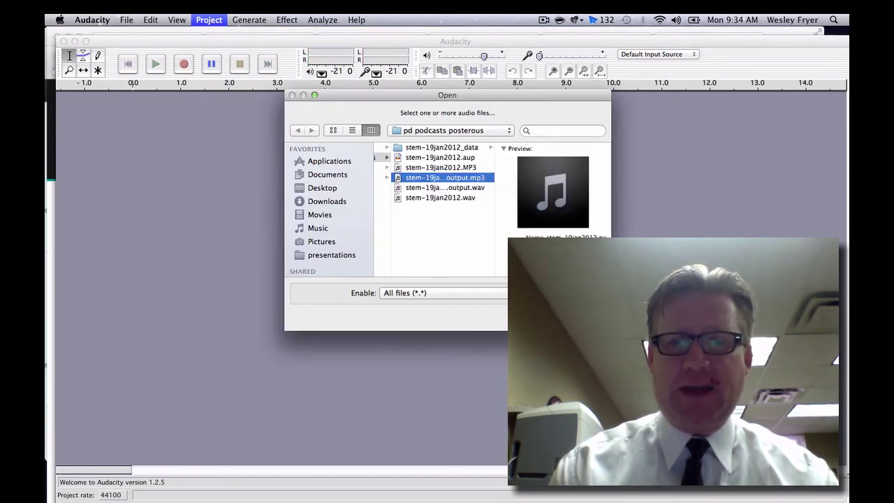
{"action": "key", "text": "Return"}
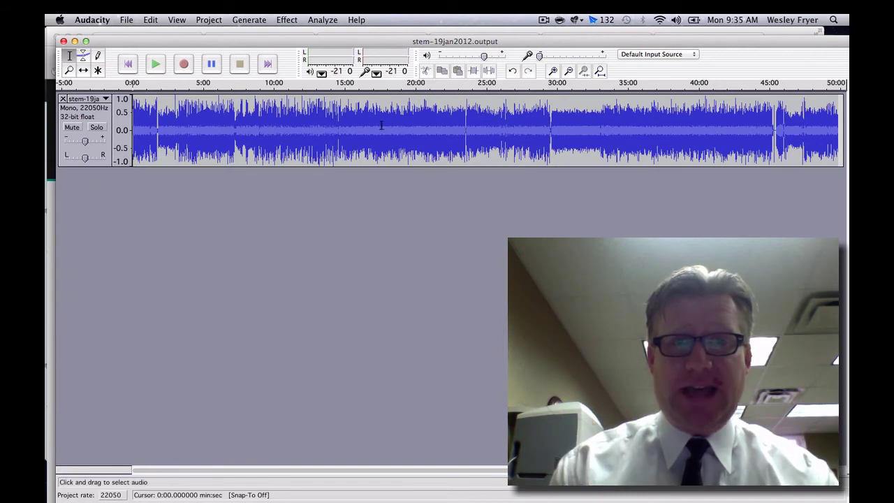
Arrange the two project windows and compare the levelled and original recordings by playing each near the 10-minute mark.
{"action": "left_click_drag", "start_coordinate": [316, 43], "coordinate": [312, 265]}
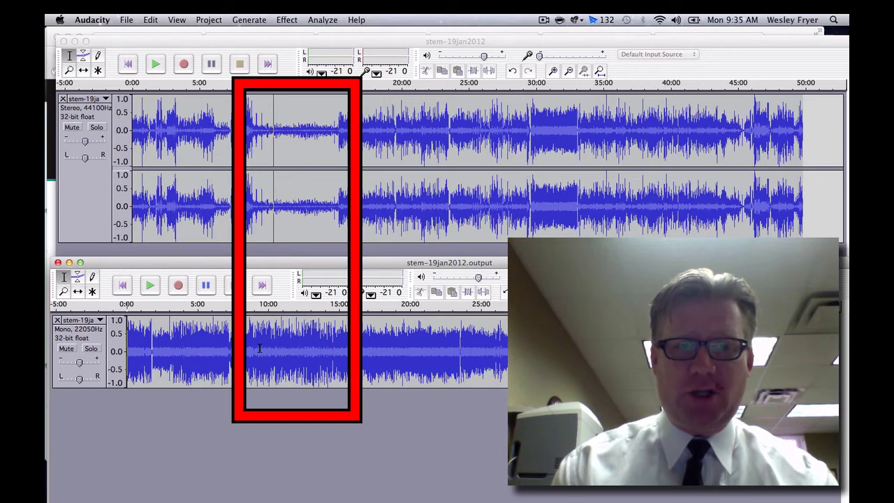
{"action": "key", "text": "space"}
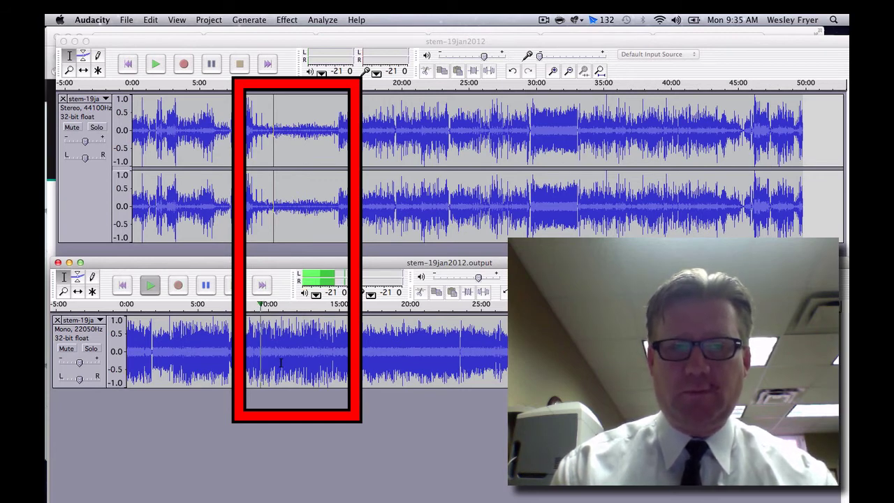
{"action": "left_click", "coordinate": [276, 198]}
{"action": "key", "text": "space"}
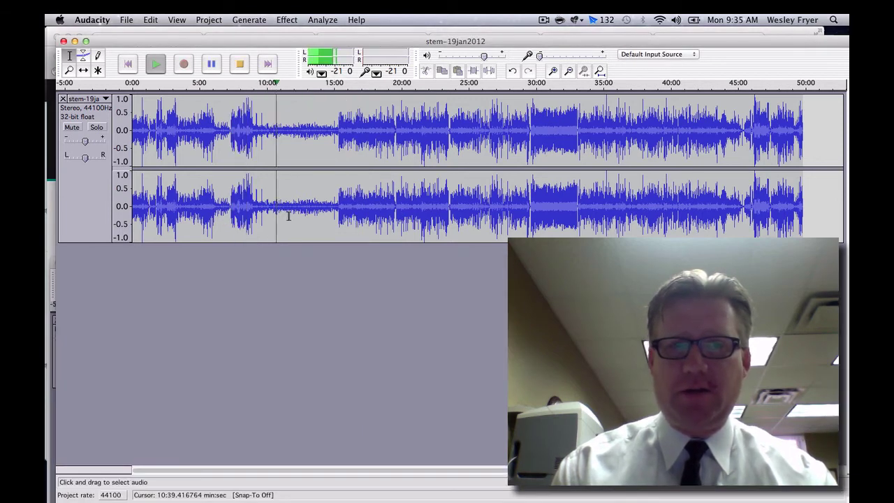
{"action": "key", "text": "space"}
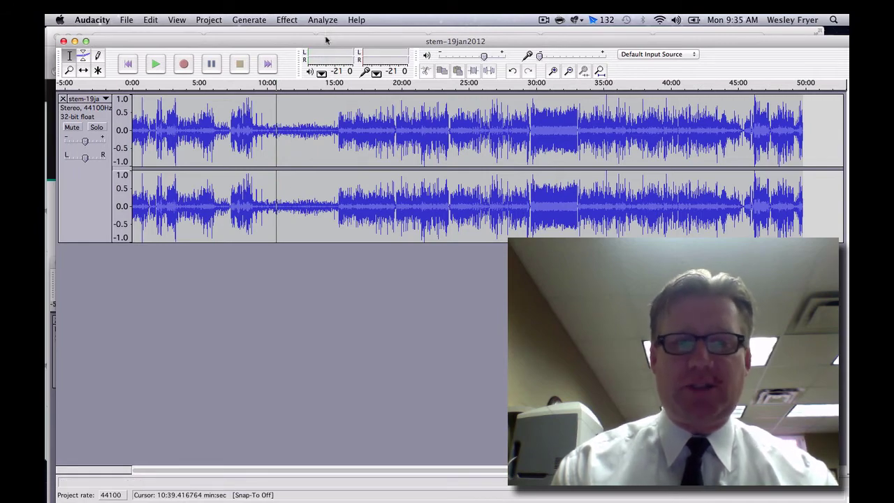
{"action": "left_click_drag", "start_coordinate": [326, 40], "coordinate": [330, 408]}
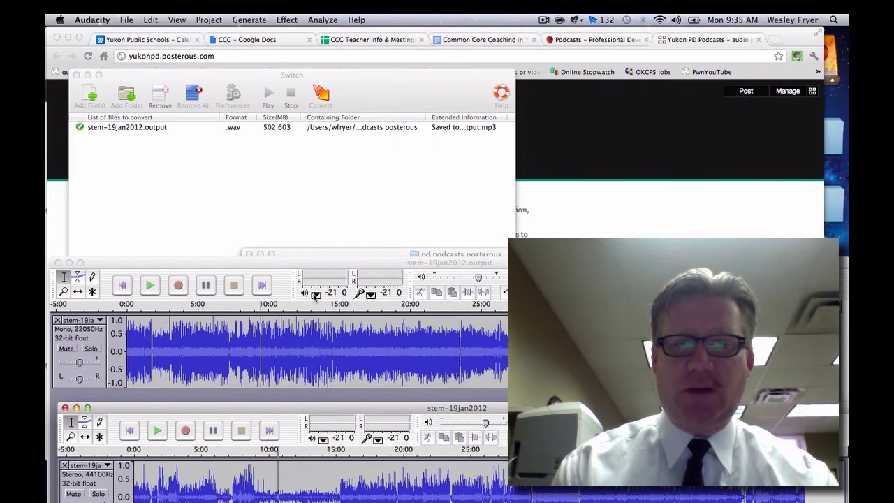
{"action": "left_click_drag", "start_coordinate": [299, 265], "coordinate": [299, 37]}
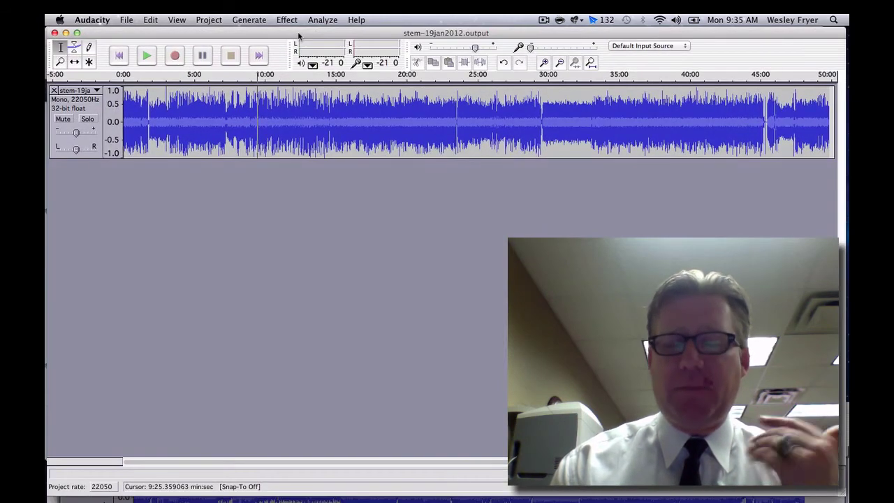
Bring The Levelator and the Switch converter to the front to review the tools used.
{"action": "left_click", "coordinate": [60, 358]}
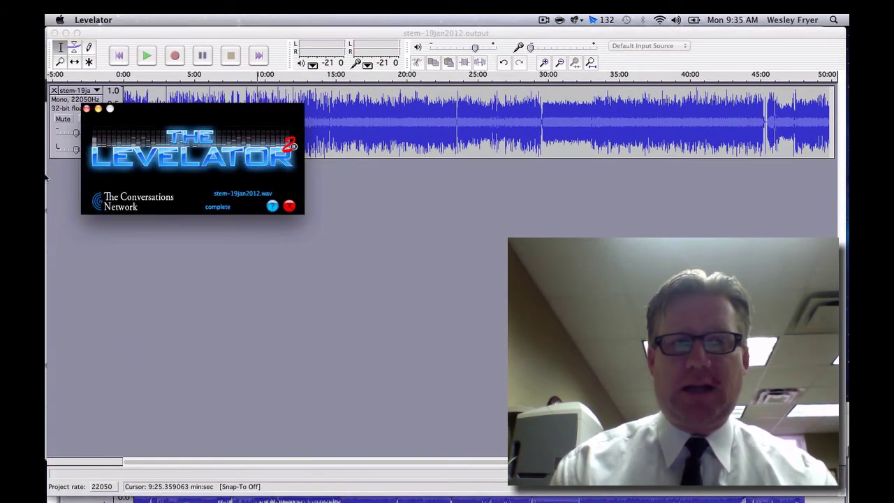
{"action": "left_click", "coordinate": [61, 404]}
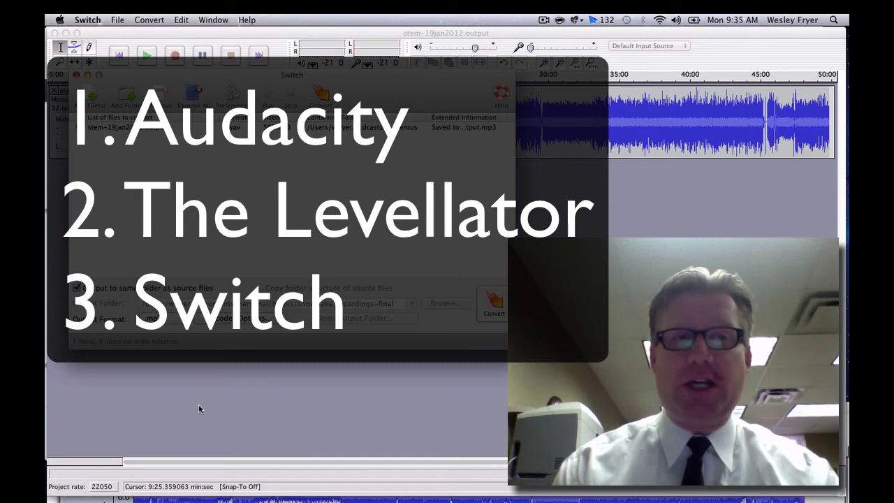
Switch to Chrome, load speedofcreativity.org in a new tab and open its Fuel for Educational Change Agents resource page.
{"action": "left_click", "coordinate": [62, 104]}
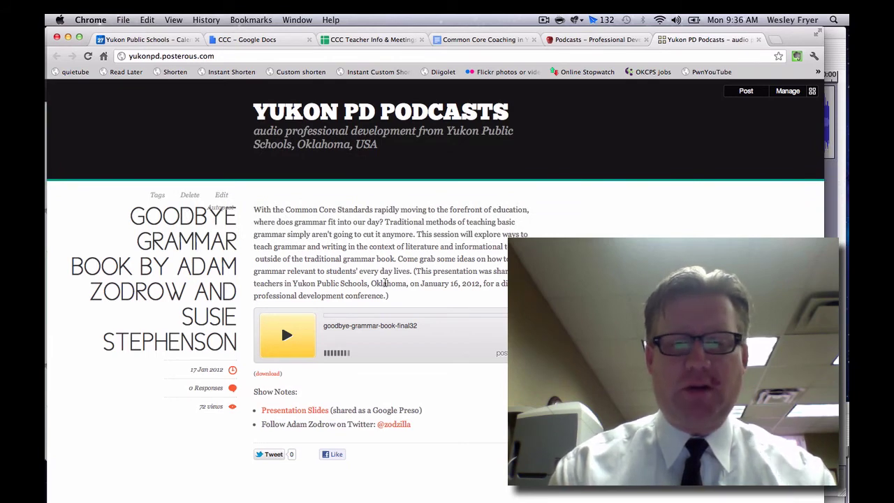
{"action": "key", "text": "ctrl+t"}
{"action": "type", "text": "speedofcreativity.org"}
{"action": "key", "text": "Return"}
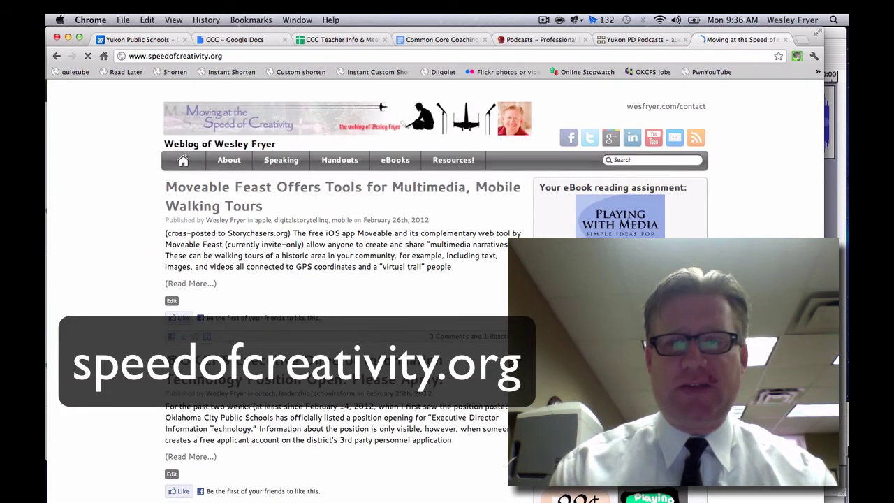
{"action": "mouse_move", "coordinate": [459, 167]}
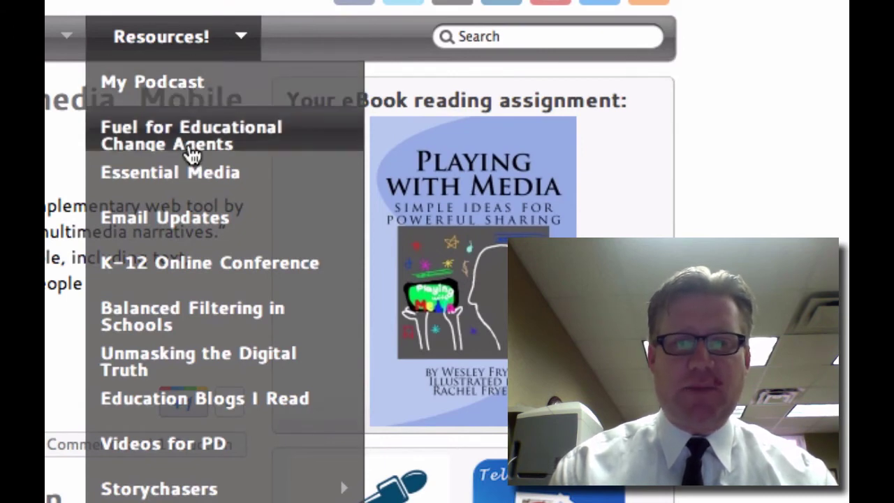
{"action": "left_click", "coordinate": [147, 132]}
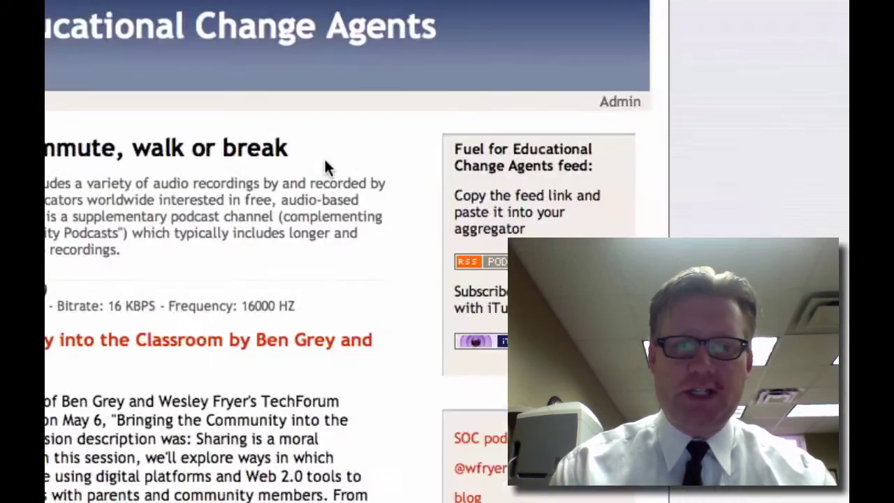